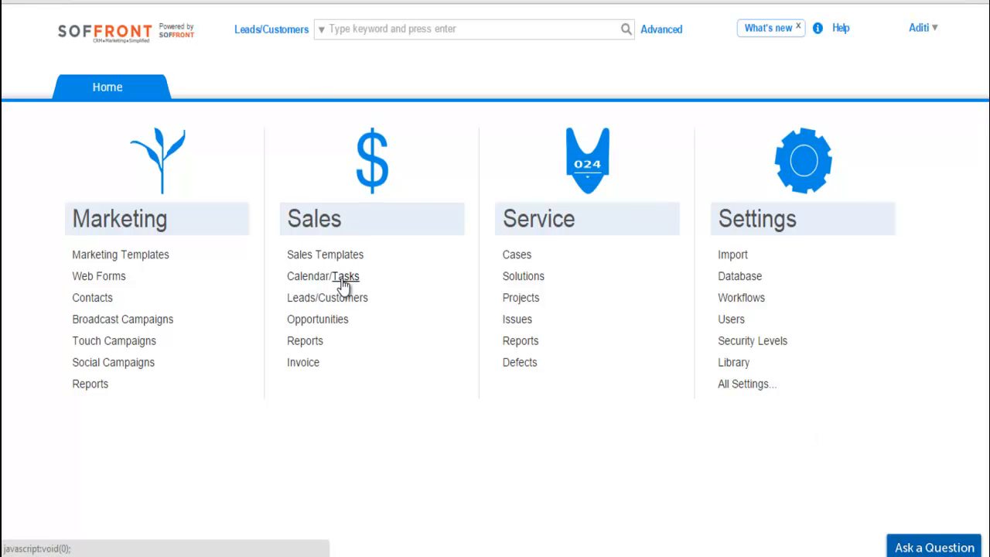
Open the ABC Mortgages record from today's Follow UP entry in the pending tasks.
{"action": "left_click", "coordinate": [343, 277]}
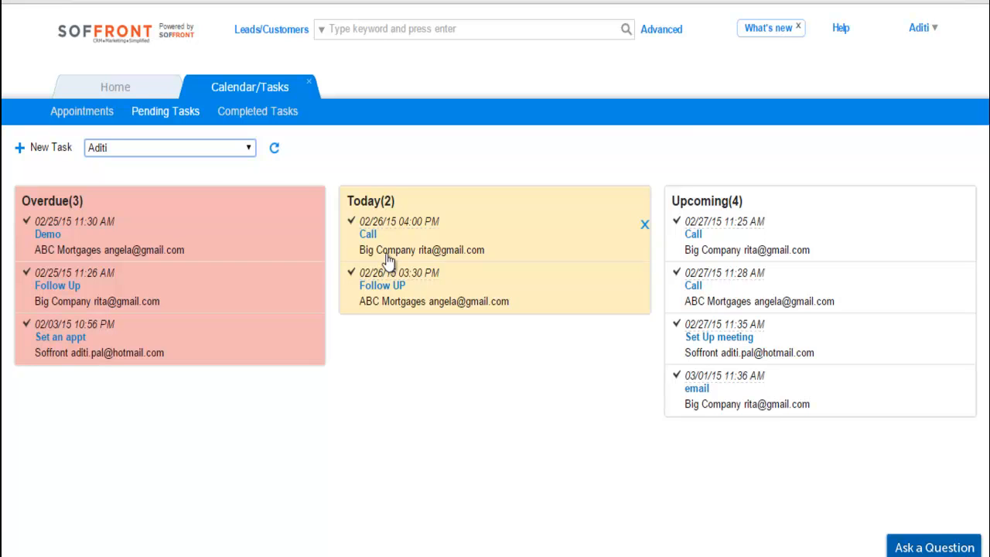
{"action": "left_click", "coordinate": [399, 301]}
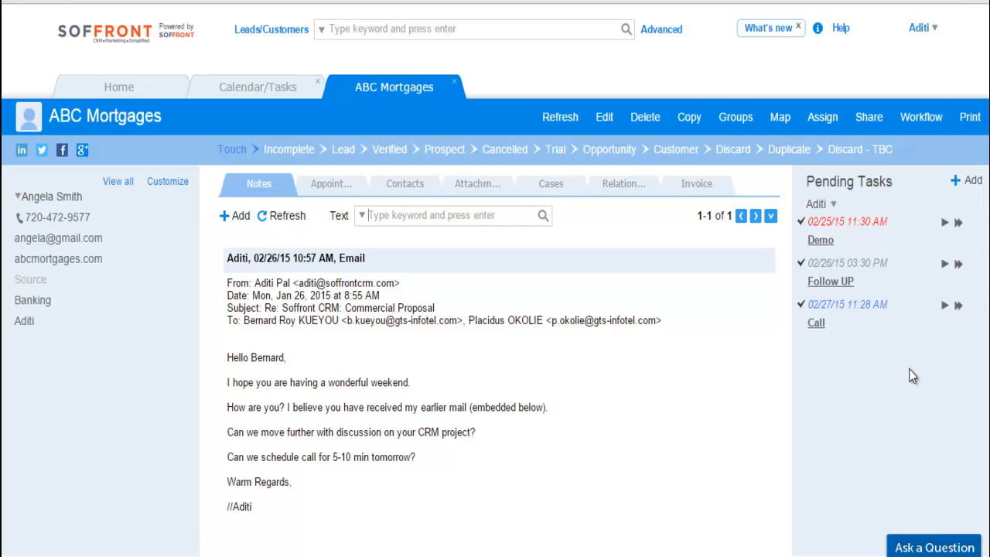
Start a new pending task for ABC Mortgages named "Follow Up" with status Pending, due 02/27/15 02:46 PM.
{"action": "mouse_move", "coordinate": [914, 223]}
{"action": "mouse_move", "coordinate": [899, 267]}
{"action": "mouse_move", "coordinate": [889, 309]}
{"action": "left_click", "coordinate": [958, 186]}
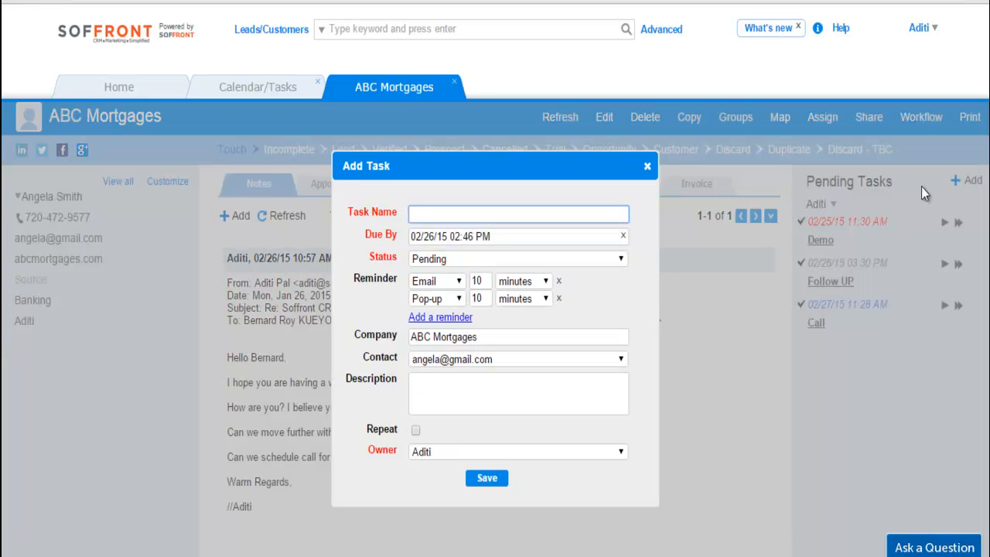
{"action": "type", "text": "Follow Up"}
{"action": "left_click", "coordinate": [533, 236]}
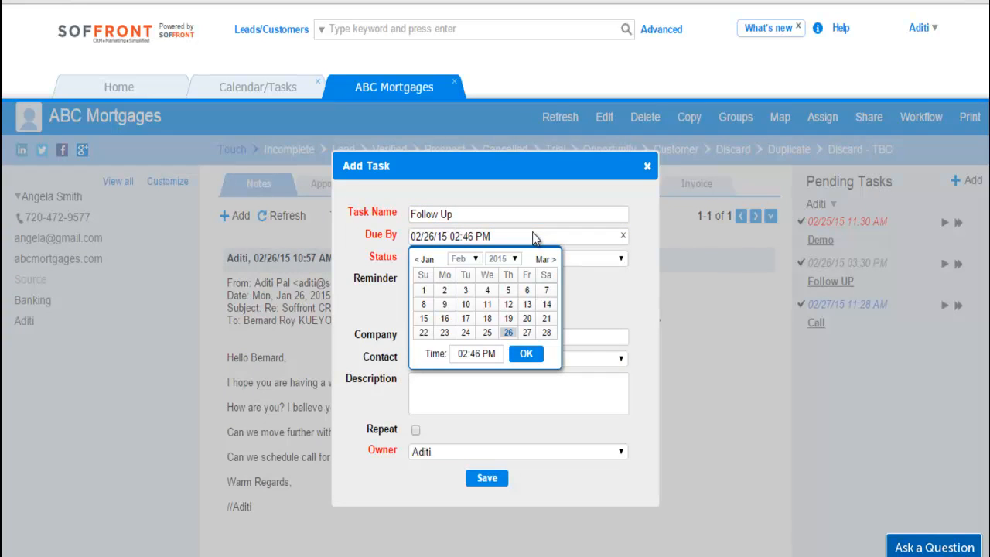
{"action": "left_click", "coordinate": [529, 334]}
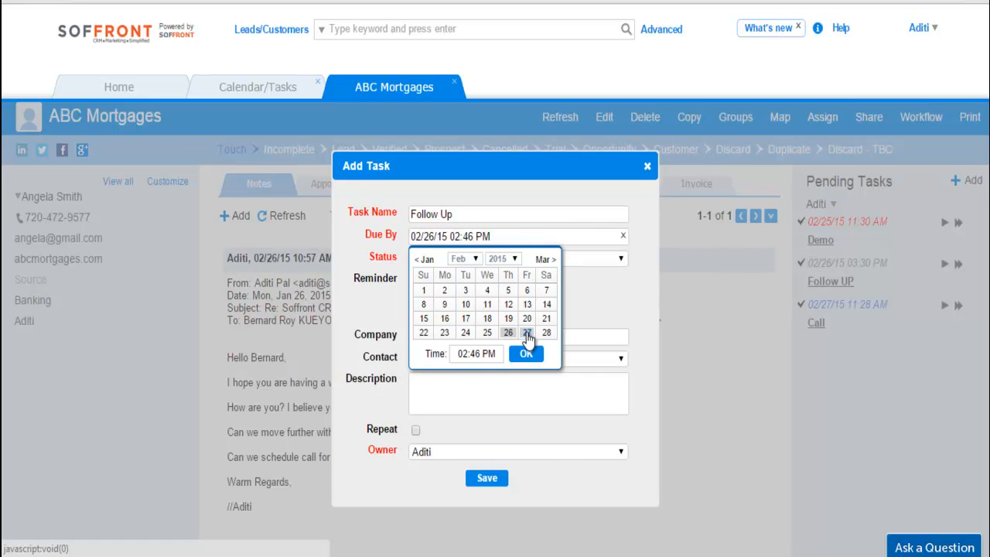
{"action": "left_click", "coordinate": [526, 354]}
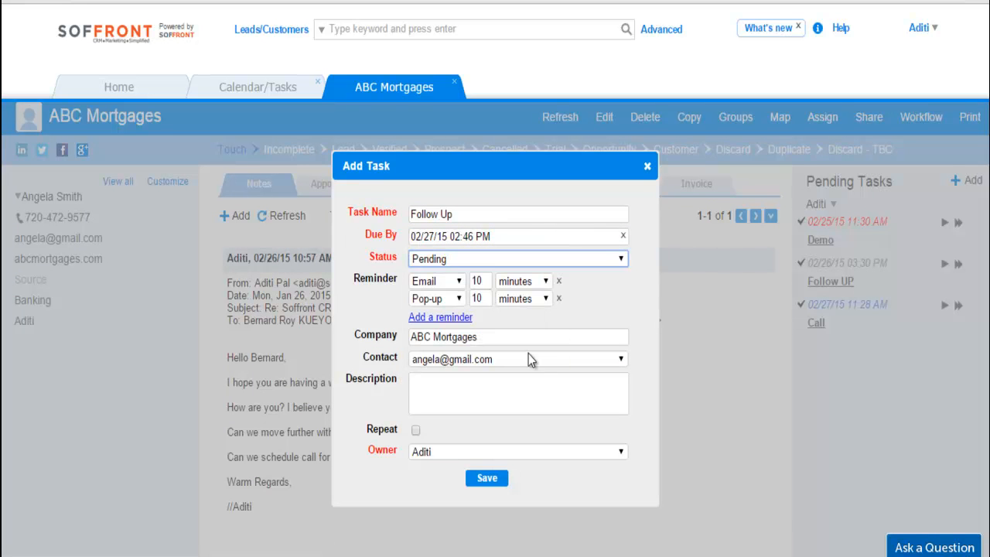
{"action": "left_click", "coordinate": [605, 260]}
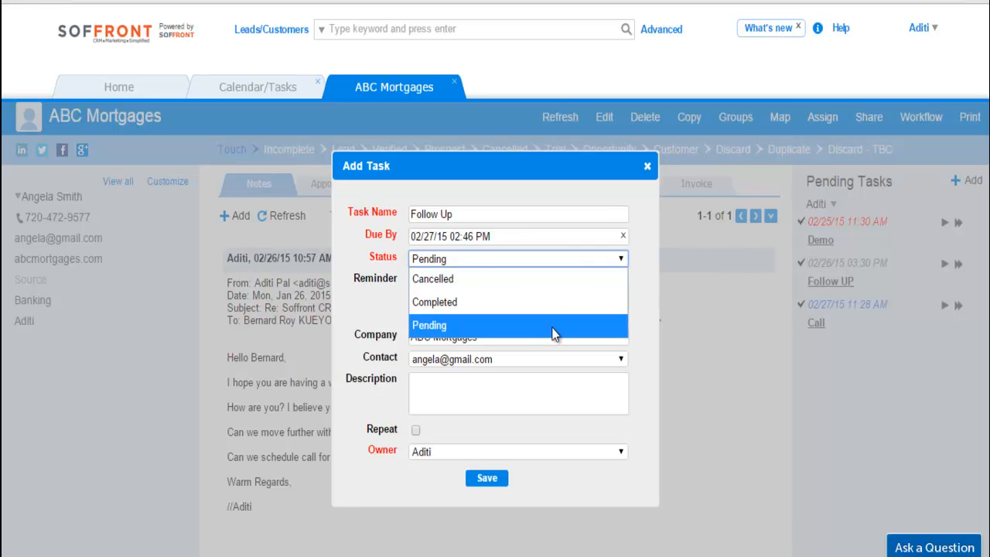
{"action": "left_click", "coordinate": [552, 331]}
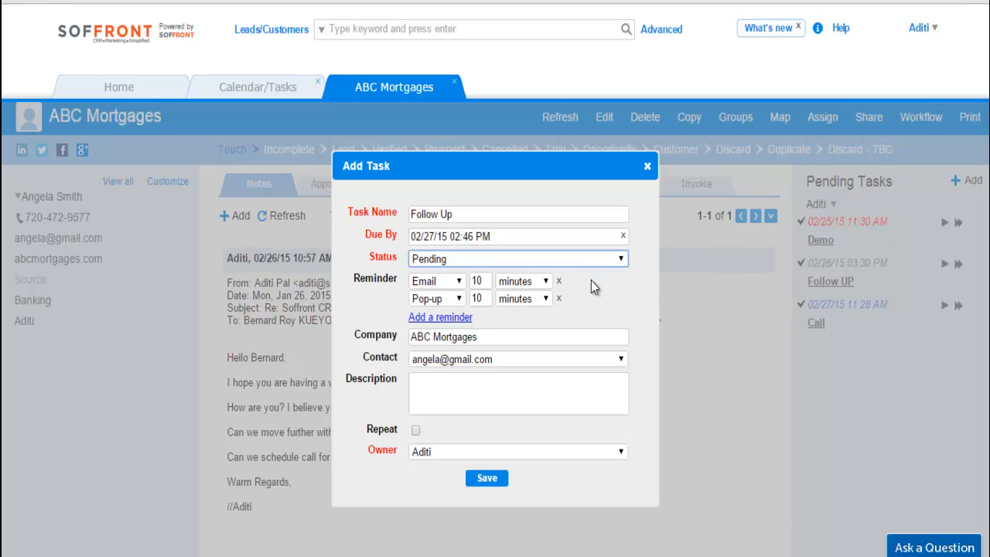
Set the task's pop-up reminder to 5 minutes and enter the description "Follow up to fix a meeting".
{"action": "left_click", "coordinate": [490, 299]}
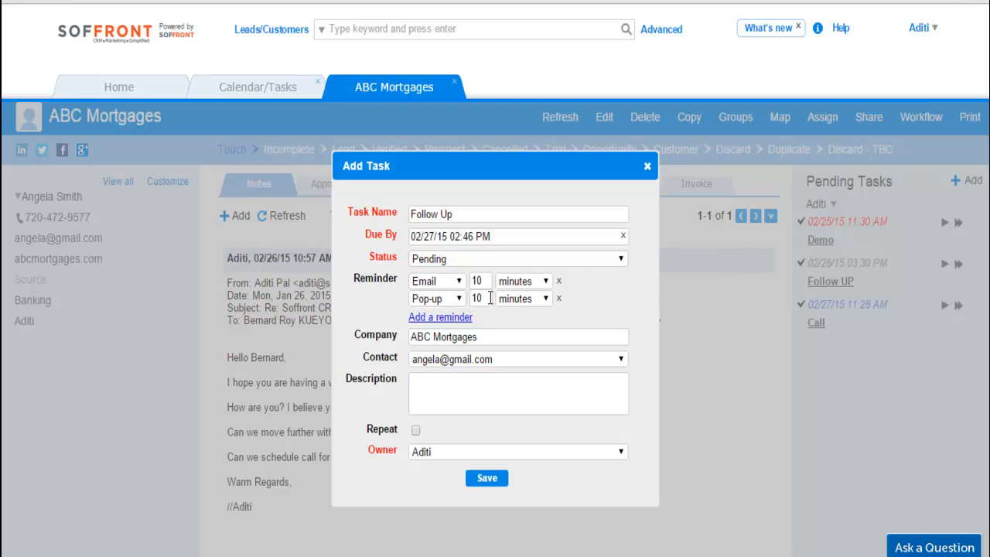
{"action": "left_click_drag", "start_coordinate": [491, 299], "coordinate": [465, 304]}
{"action": "type", "text": "5"}
{"action": "left_click", "coordinate": [505, 395]}
{"action": "type", "text": "Follow up to fix a meeting"}
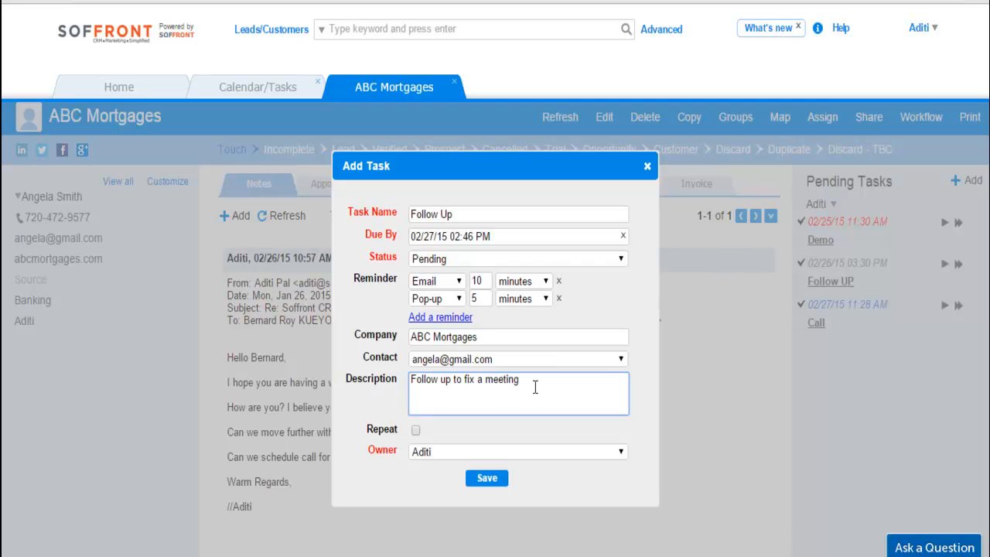
Turn on repetition for the Follow Up task and set its end date to 04/27/15.
{"action": "left_click", "coordinate": [415, 434]}
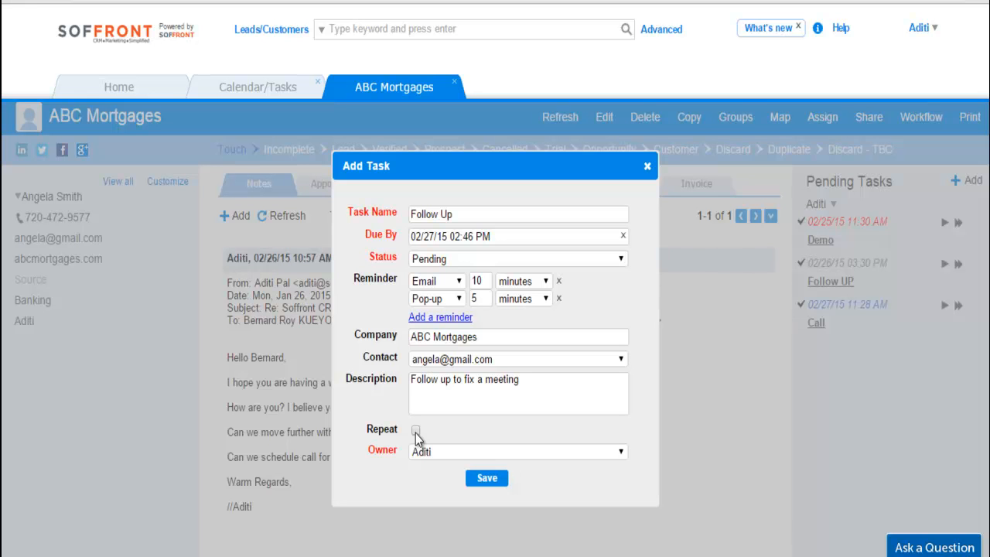
{"action": "left_click", "coordinate": [416, 431]}
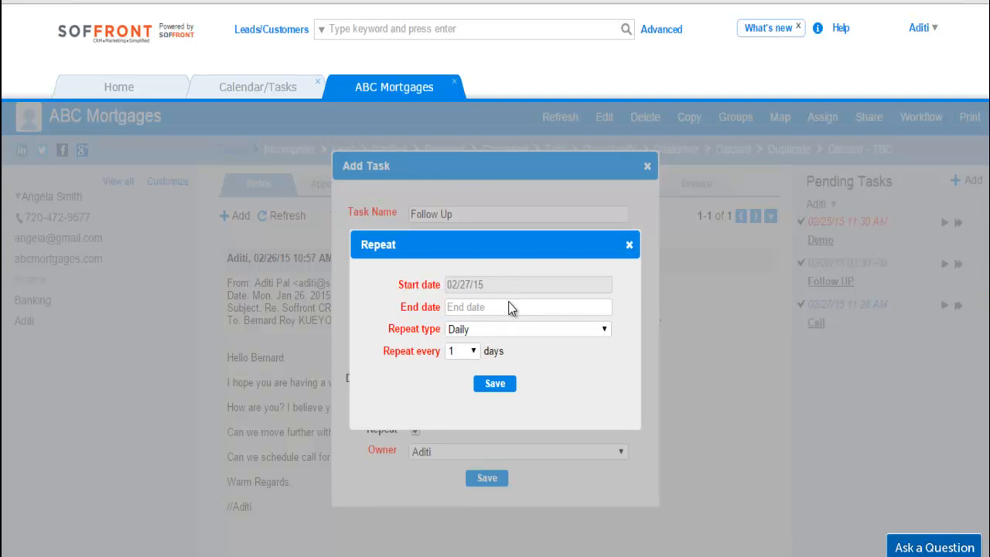
{"action": "left_click", "coordinate": [510, 308]}
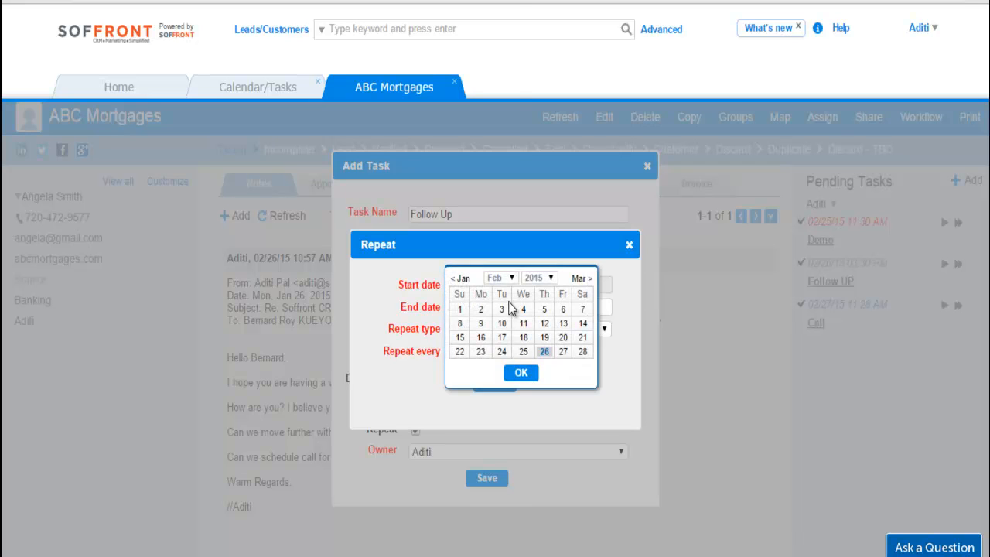
{"action": "left_click", "coordinate": [512, 277]}
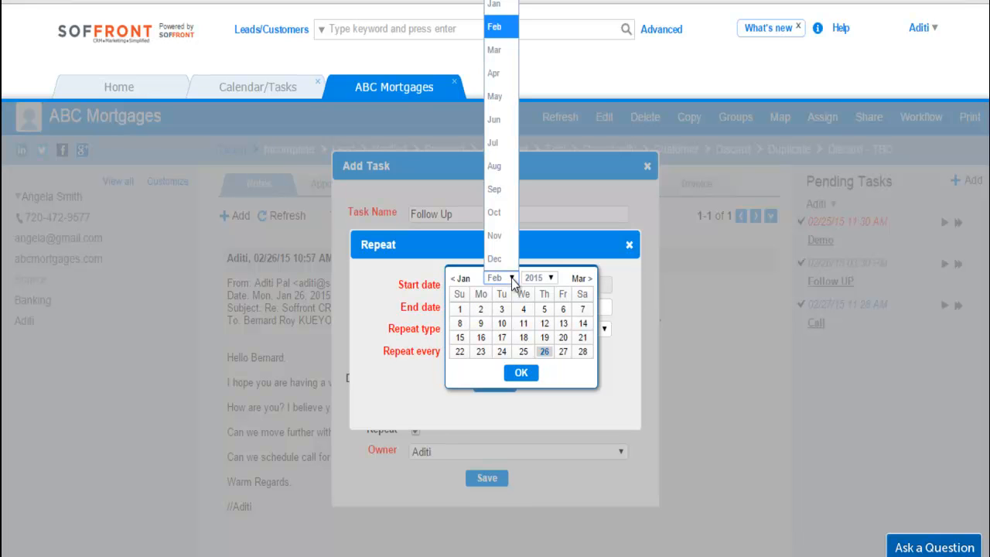
{"action": "left_click", "coordinate": [500, 73]}
{"action": "left_click", "coordinate": [480, 365]}
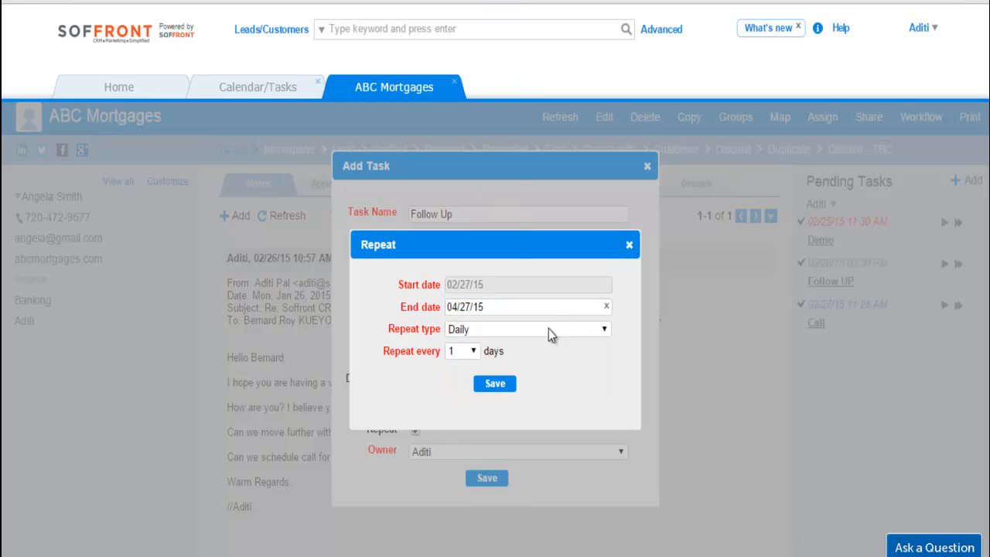
Make the task repeat weekly every 8 weeks with Monday added, and save both the repeat settings and the task.
{"action": "left_click", "coordinate": [548, 328]}
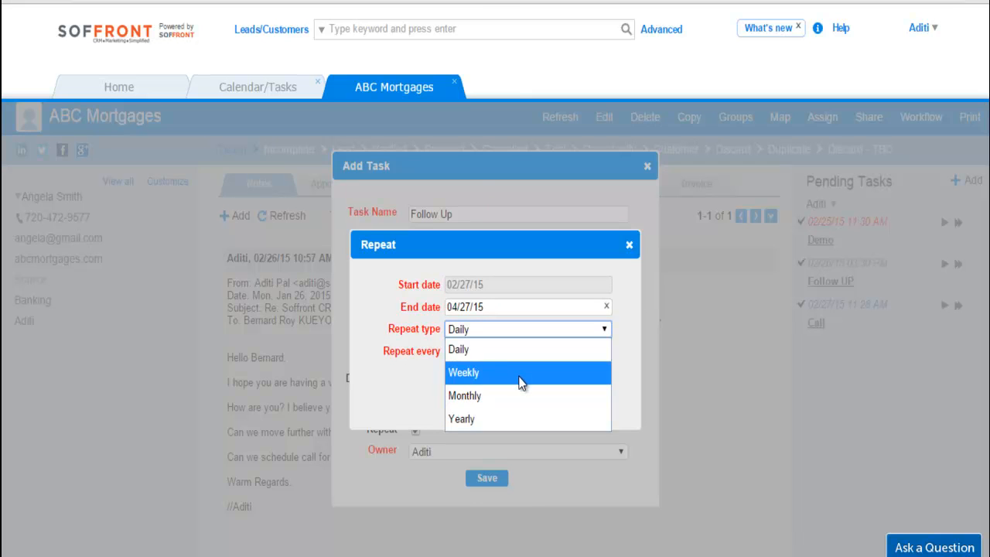
{"action": "left_click", "coordinate": [519, 373]}
{"action": "left_click", "coordinate": [475, 352]}
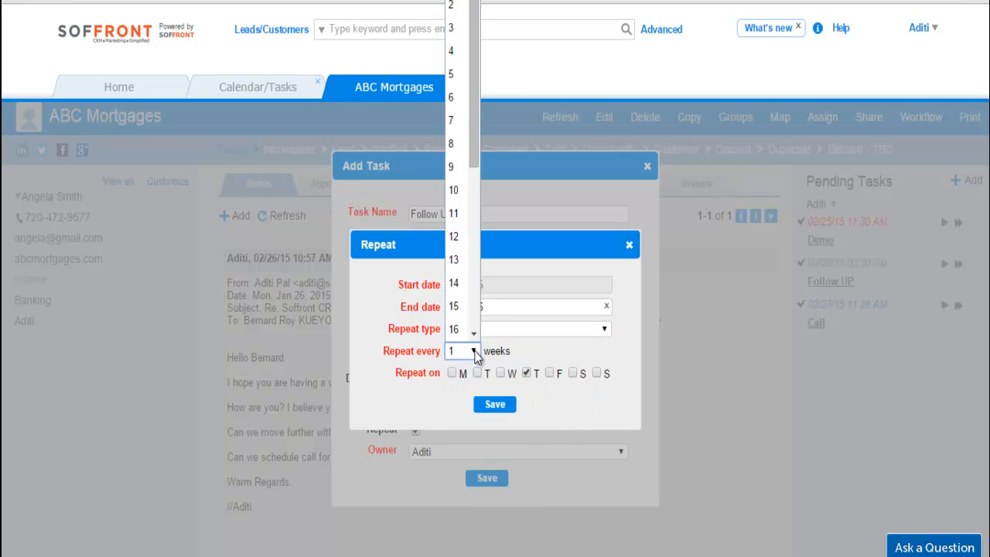
{"action": "left_click", "coordinate": [453, 151]}
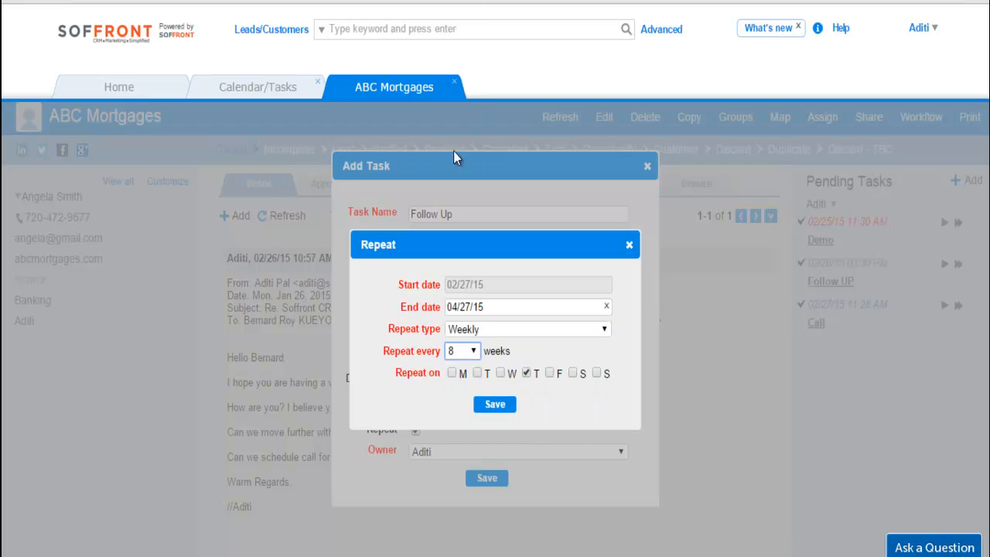
{"action": "left_click", "coordinate": [453, 373]}
{"action": "left_click", "coordinate": [495, 406]}
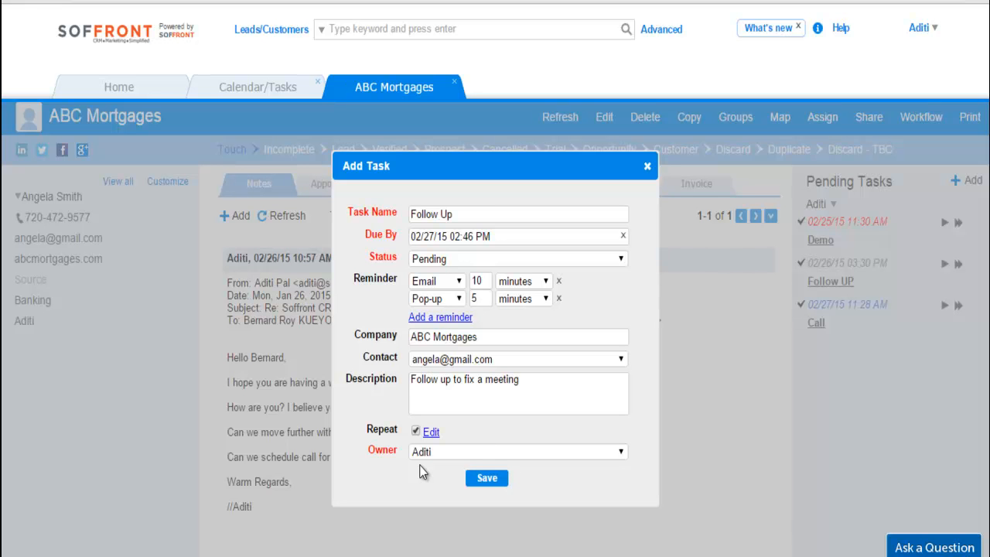
{"action": "left_click", "coordinate": [488, 481]}
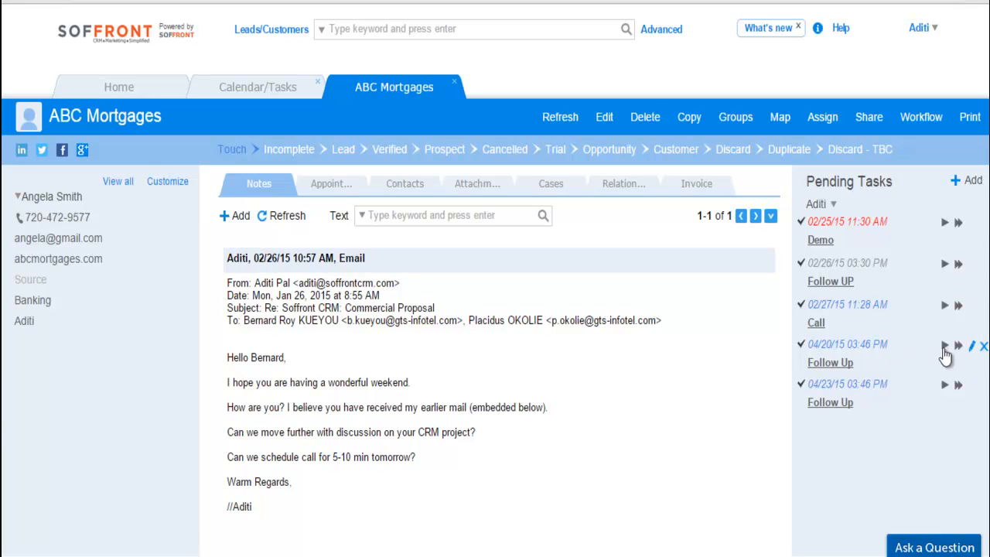
Reschedule the first new Follow Up task to 04/21/15 03:46 PM and mark the overdue Demo task as completed.
{"action": "left_click", "coordinate": [973, 348]}
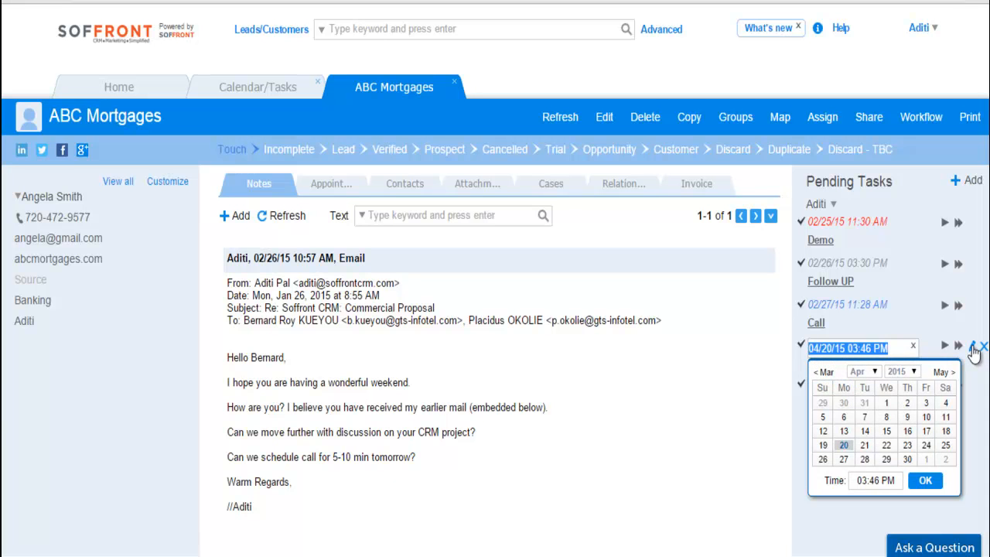
{"action": "left_click", "coordinate": [947, 503]}
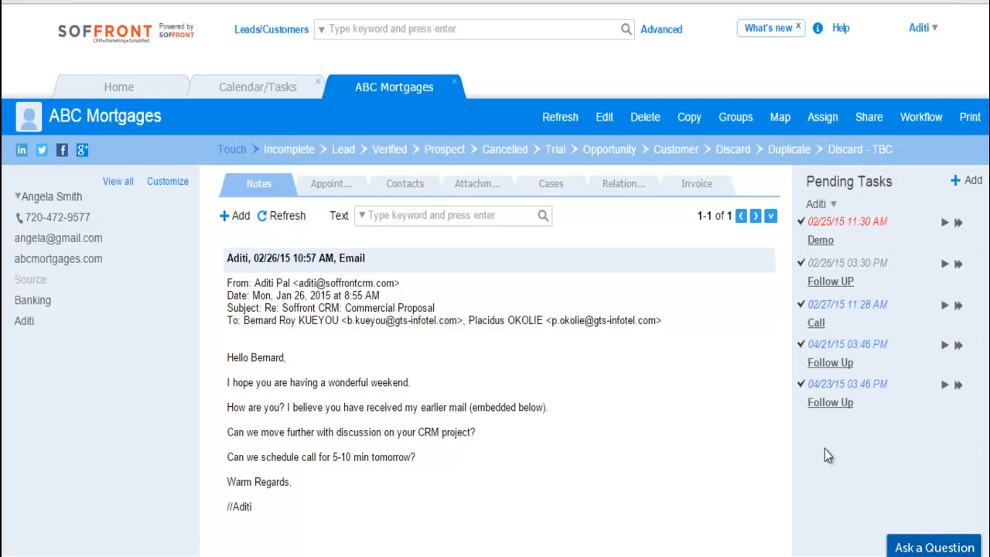
{"action": "left_click", "coordinate": [801, 224]}
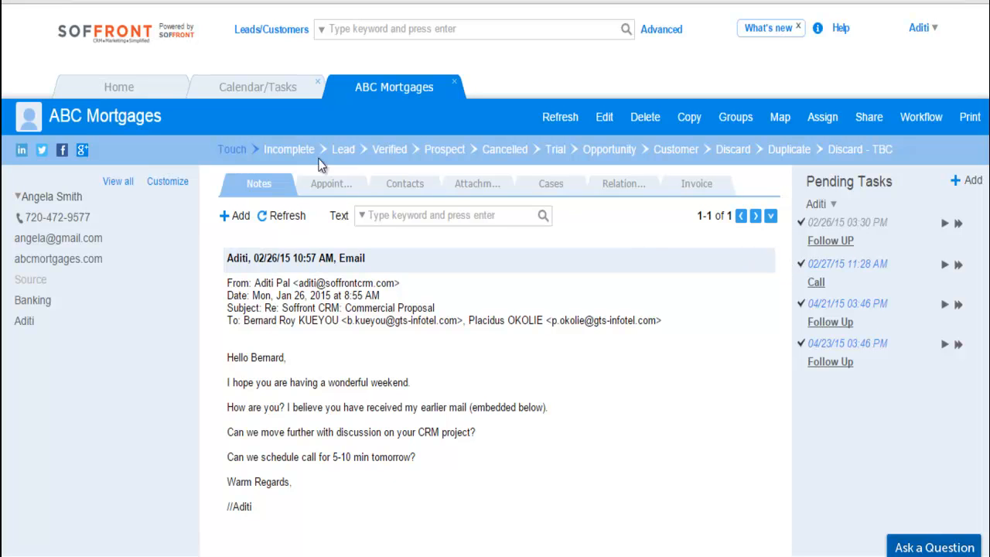
Start adding an appointment from ABC Mortgages' appointments so that the weekly calendar opens.
{"action": "left_click", "coordinate": [324, 183]}
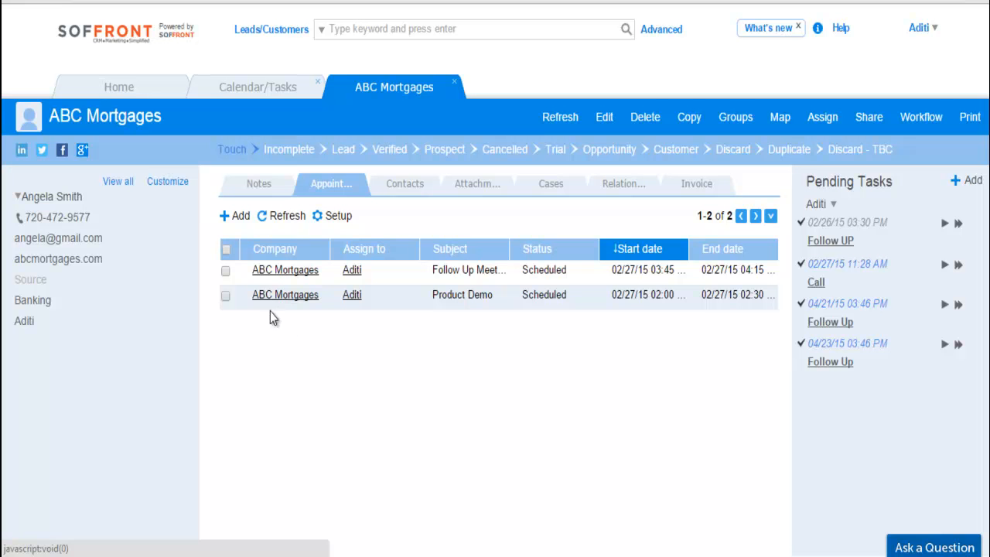
{"action": "left_click", "coordinate": [225, 217]}
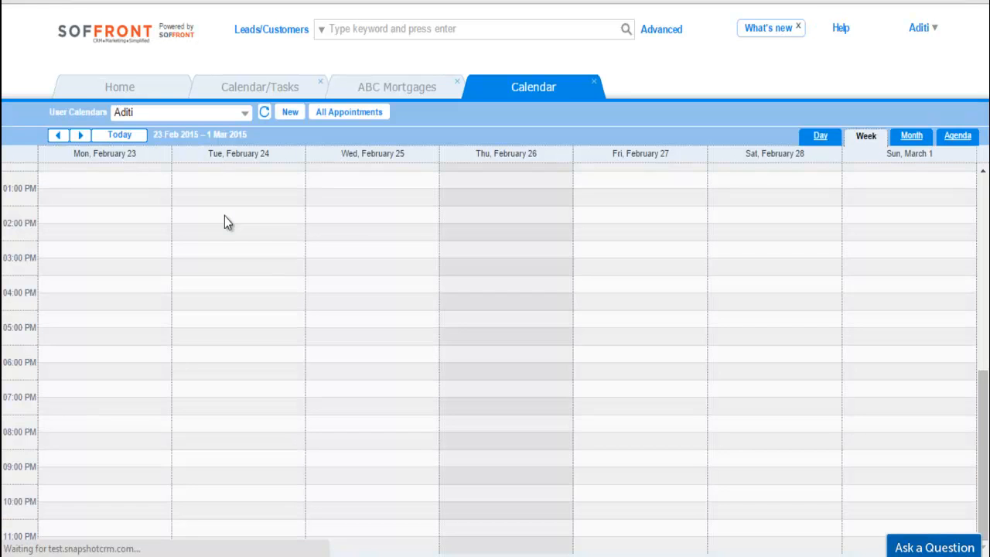
{"action": "scroll", "coordinate": [367, 311], "scroll_direction": "up", "scroll_amount": 1}
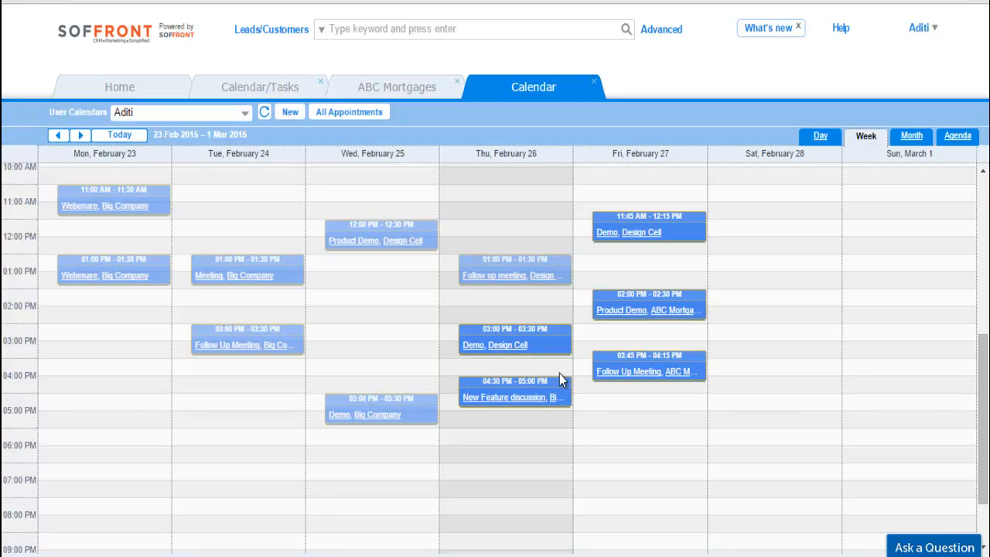
Schedule and save a "Demo Meeting" appointment for ABC Mortgages on Friday 02/27/15 from 05:00 PM to 05:30 PM.
{"action": "double_click", "coordinate": [639, 403]}
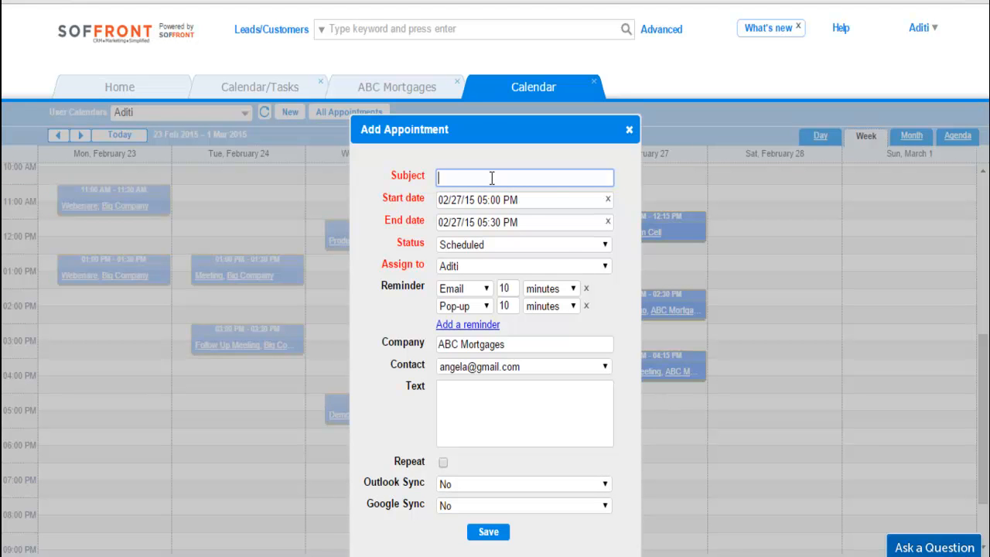
{"action": "type", "text": "Demo Meeting"}
{"action": "left_click", "coordinate": [487, 506]}
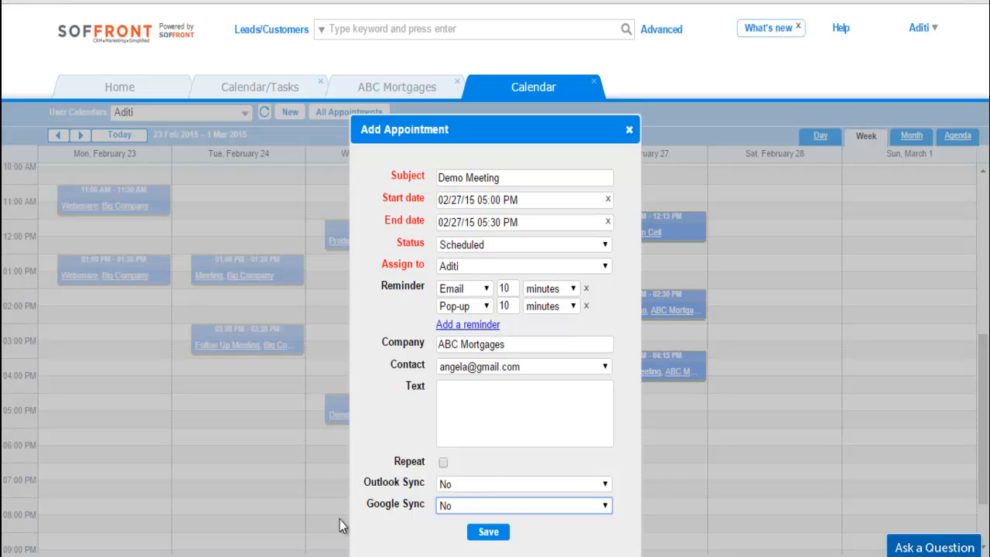
{"action": "left_click", "coordinate": [548, 507]}
{"action": "left_click", "coordinate": [520, 484]}
{"action": "left_click", "coordinate": [494, 534]}
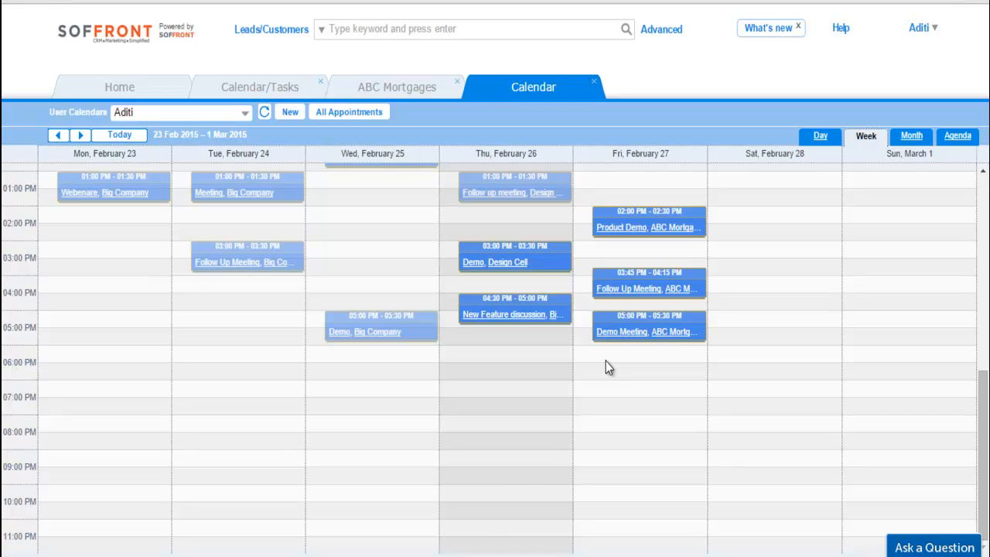
Try to display all users' calendars in the weekly view.
{"action": "left_click", "coordinate": [157, 116]}
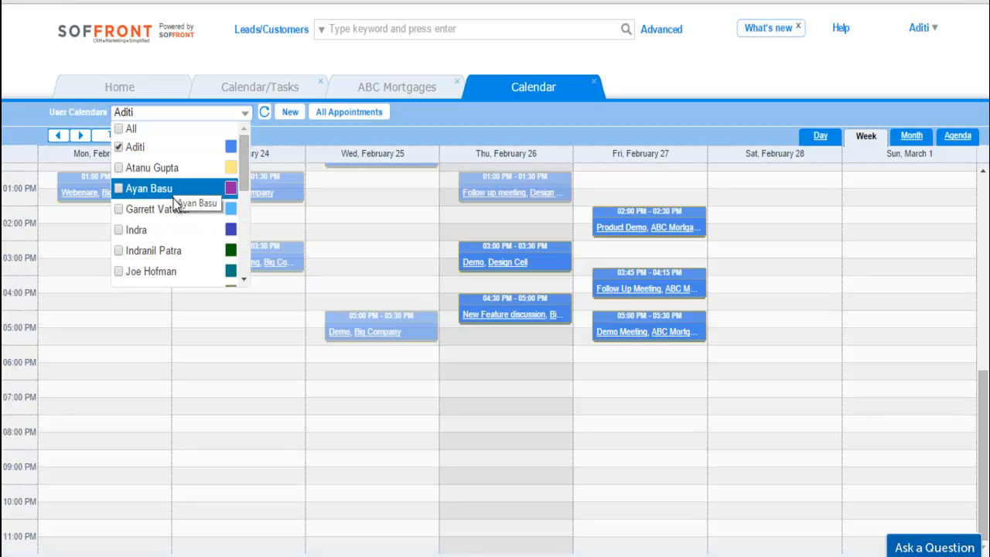
{"action": "left_click", "coordinate": [128, 128]}
{"action": "left_click", "coordinate": [269, 127]}
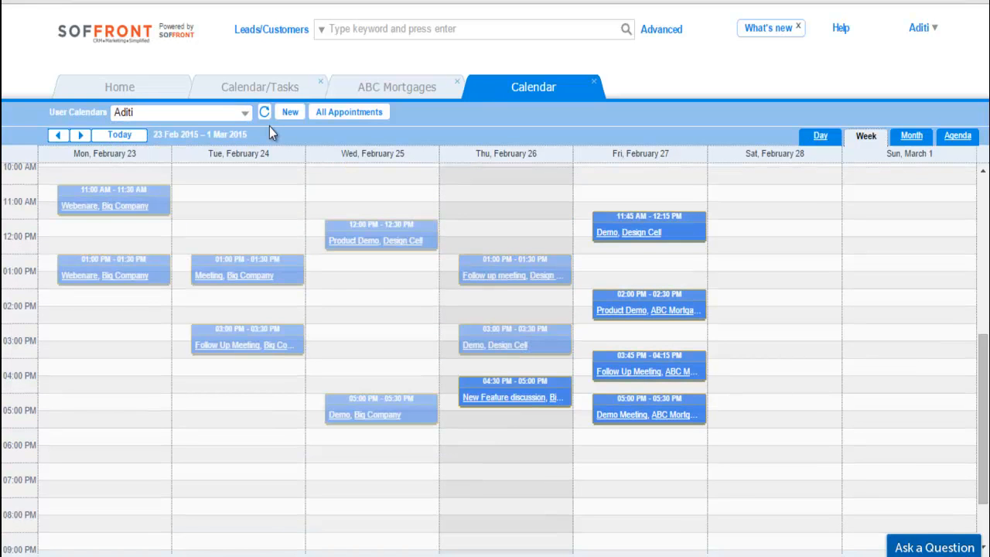